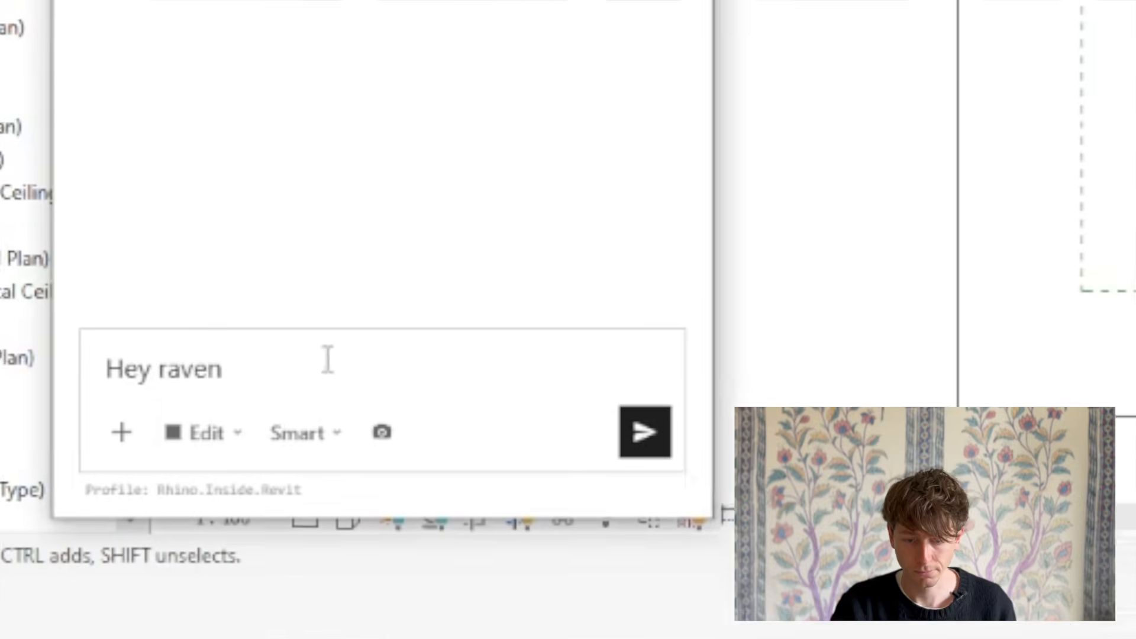
Step: Paste the floorplan sketch and ask the chat assistant to create it, starting with a 24x12m rectangle and subdividing it from there
key(ctrl+v)
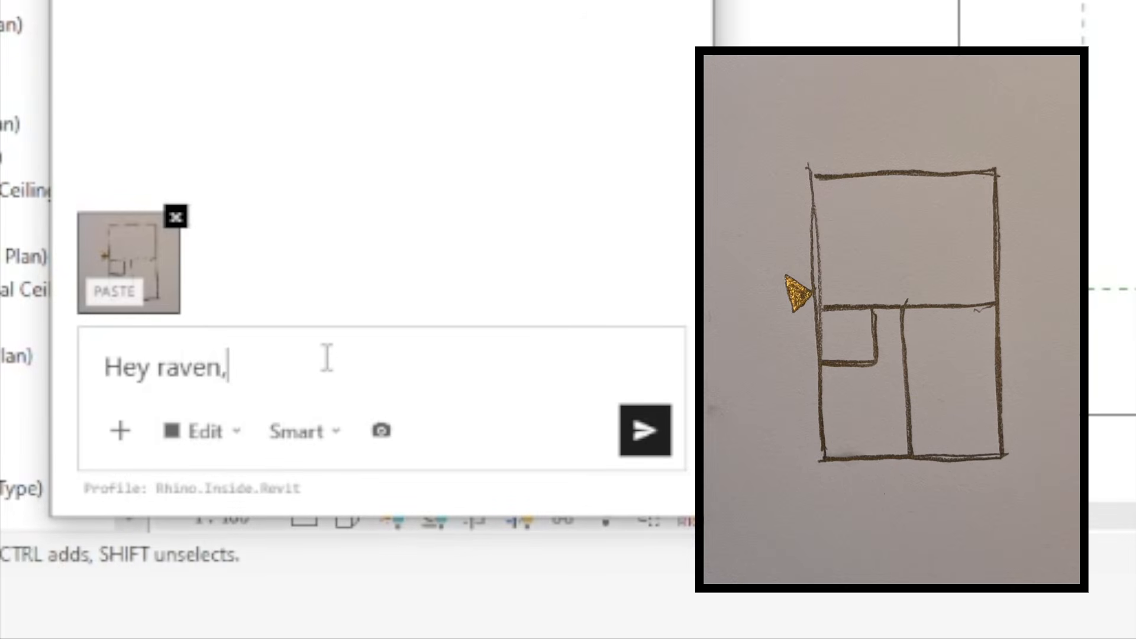
text(h a rectangle of 24x12m and then subdivide it)
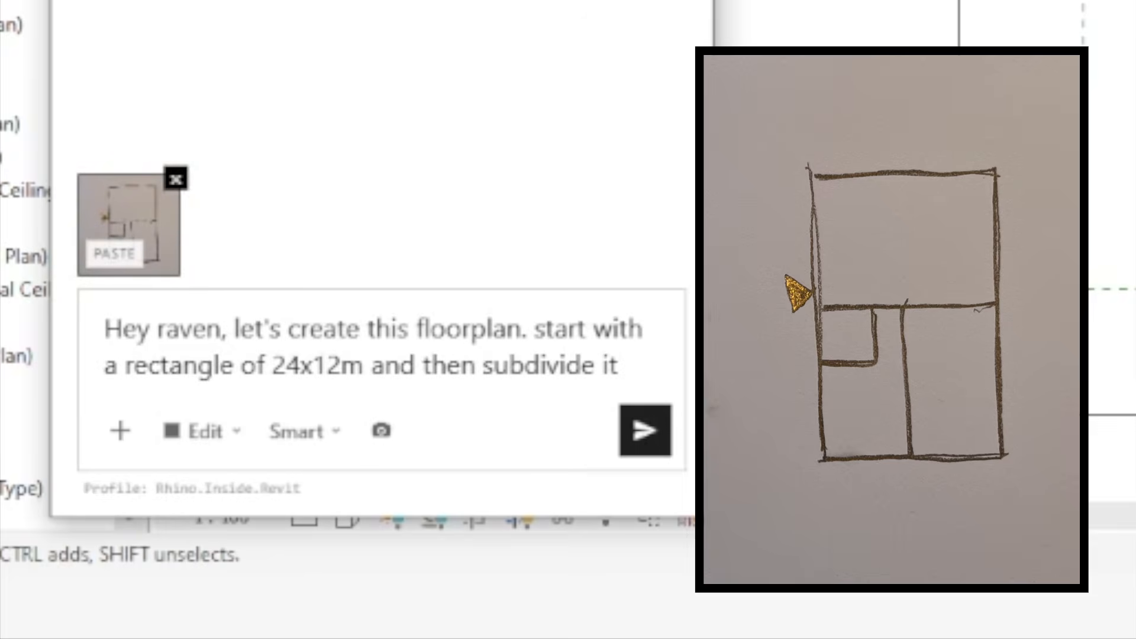
text( from there)
key(Return)
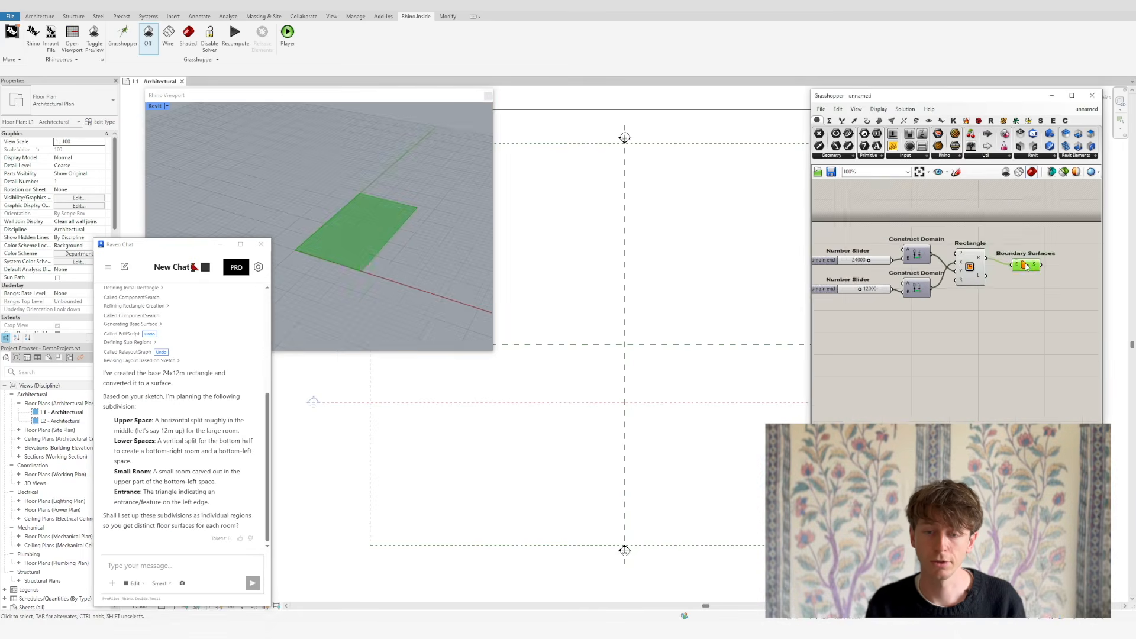
Step: Approve the proposed layout in the chat, telling the assistant to skip doors for now and just create the subdivisions
click(187, 558)
text(yes. use go don't worry about doors for now. just create the subdivisions)
key(Return)
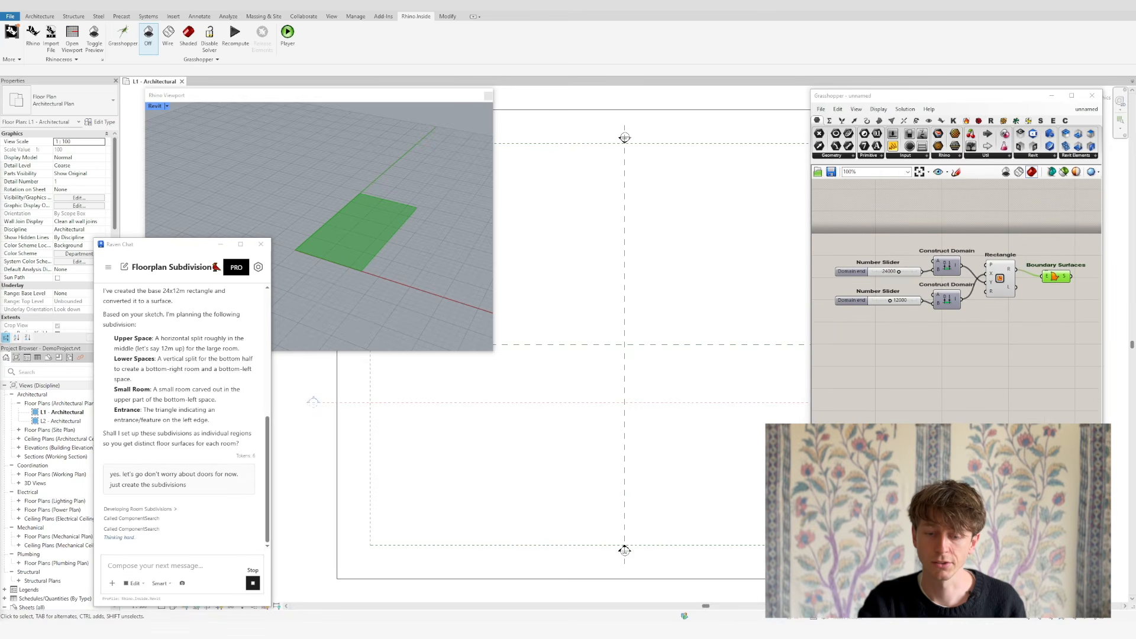
Step: Send the message "you don't need to add the entrance triangle" to the chat assistant
scroll(336, 256, up, 4)
click(186, 565)
text(you don't need to add the entrance triangle)
key(Return)
Step: Check the subdivided rooms and ask the chat assistant to make them into Revit walls
right_drag(338, 266, 436, 274)
right_drag(925, 261, 964, 261)
click(156, 566)
text(ok that looks good. let's make it into revit walls now)
key(Return)
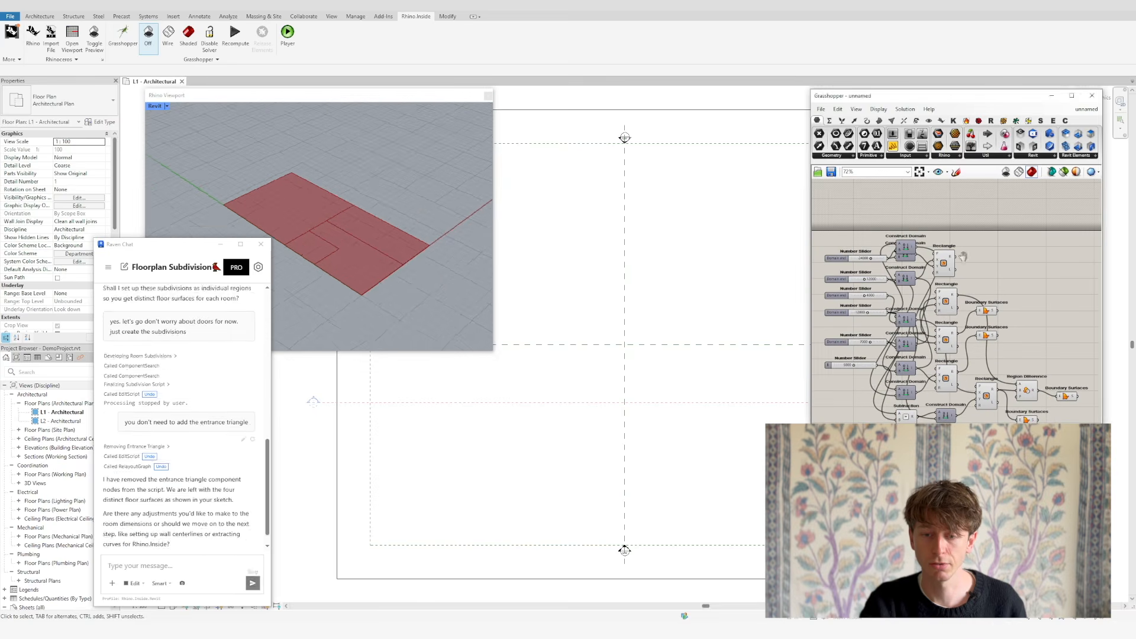
Step: Ask the assistant to divide the walls into exterior and interior, keeping the current wall type for interior and using bricks for exterior
scroll(568, 379, down, 1)
middle_drag(568, 355, 529, 420)
right_drag(421, 237, 414, 212)
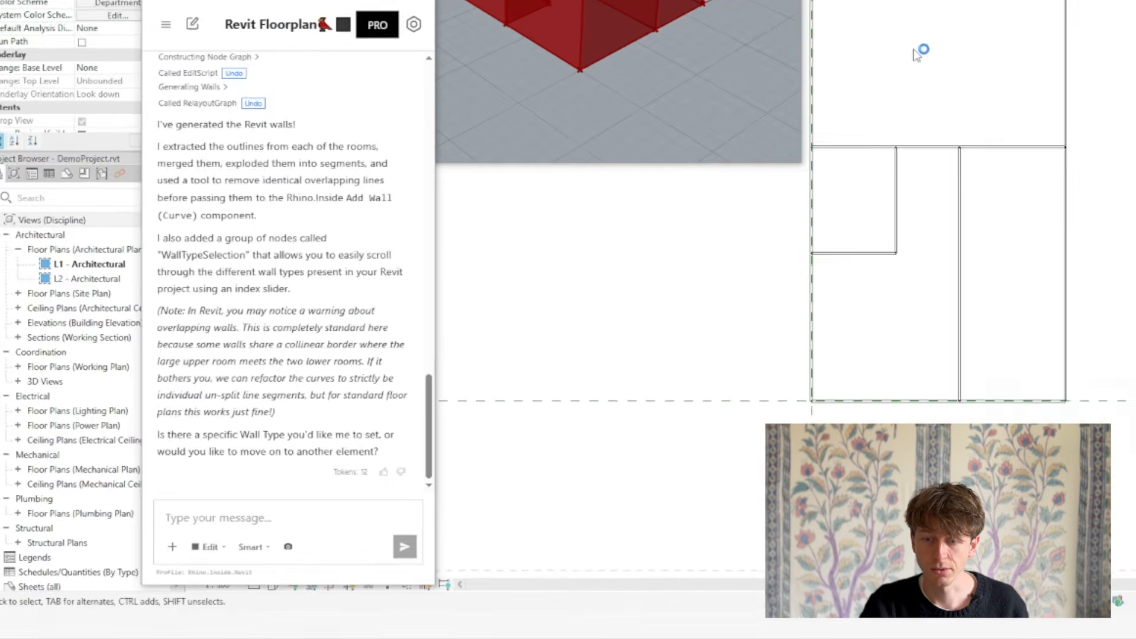
click(148, 566)
text(please divide)
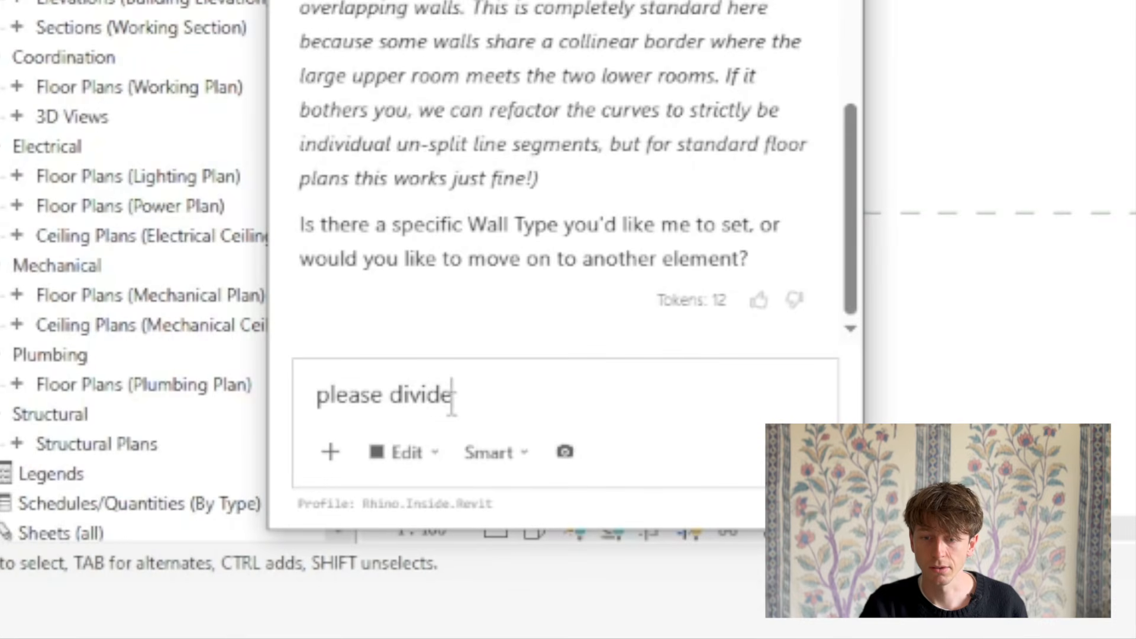
text( the walls into exterior and interior. for the interi)
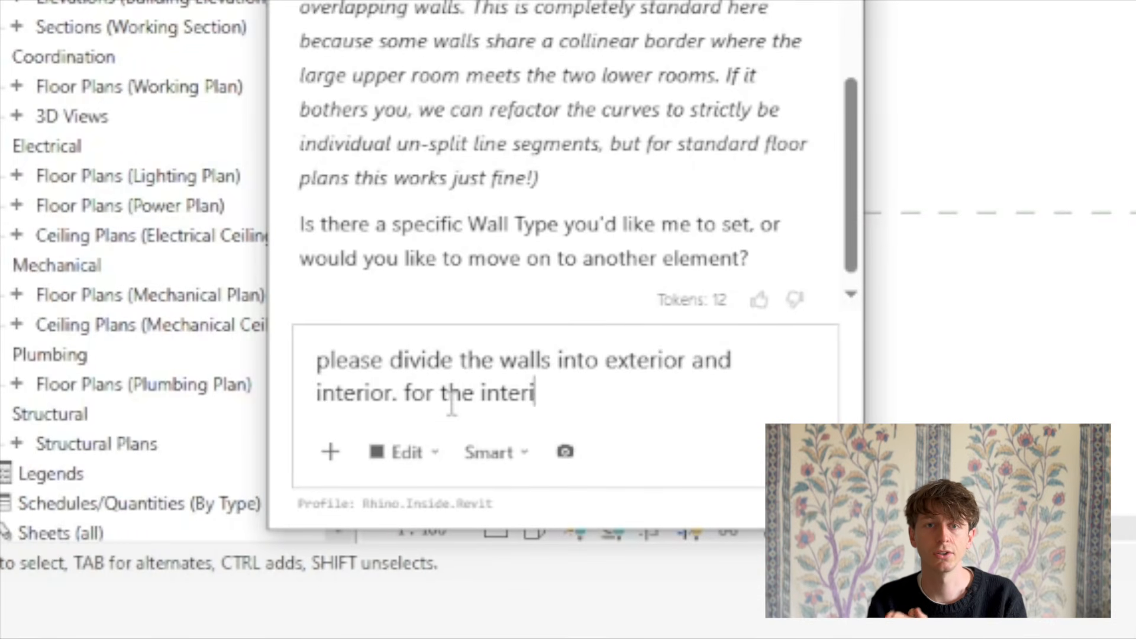
text(or i want to use the ucrr)
key(BackSpace)
key(BackSpace)
key(BackSpace)
key(BackSpace)
text(current )
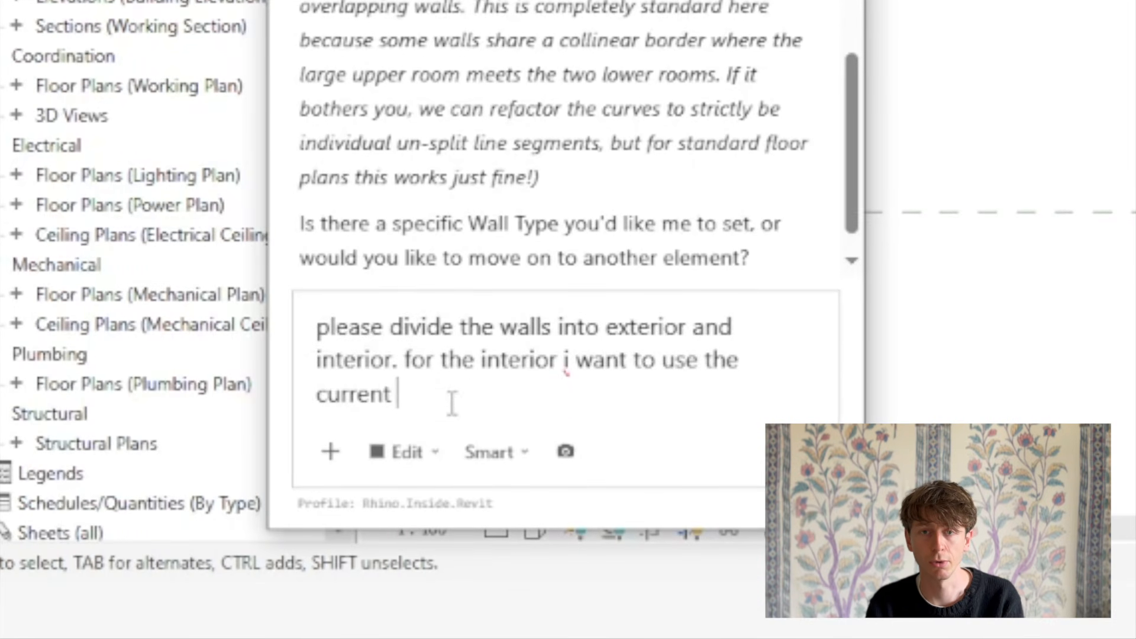
text(wall type. for exterior I want brick)
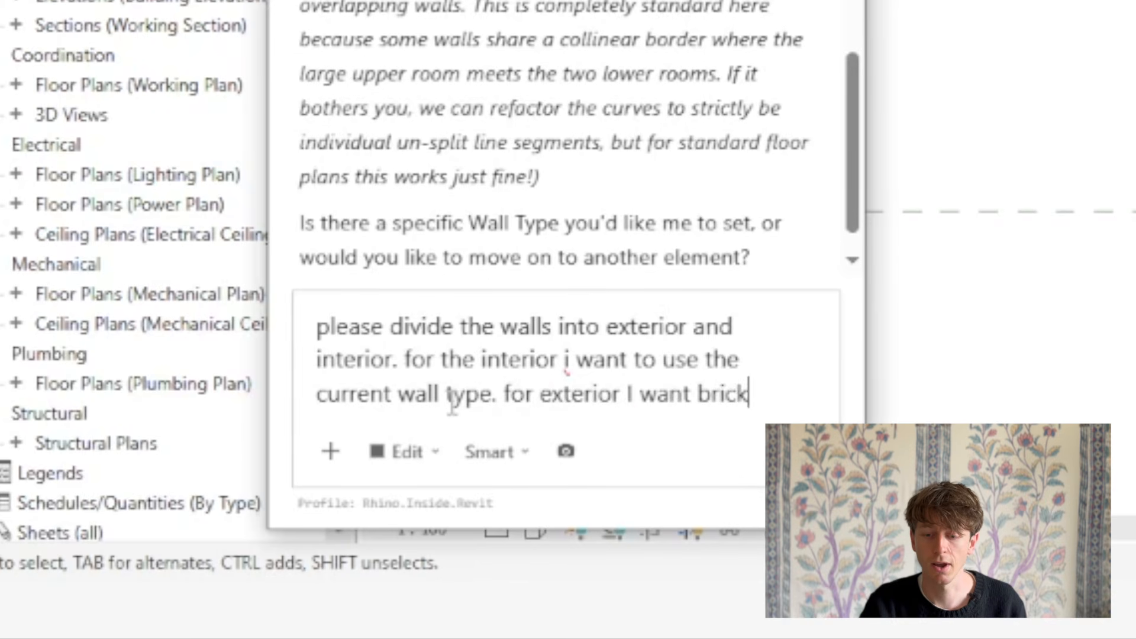
text(s)
key(Return)
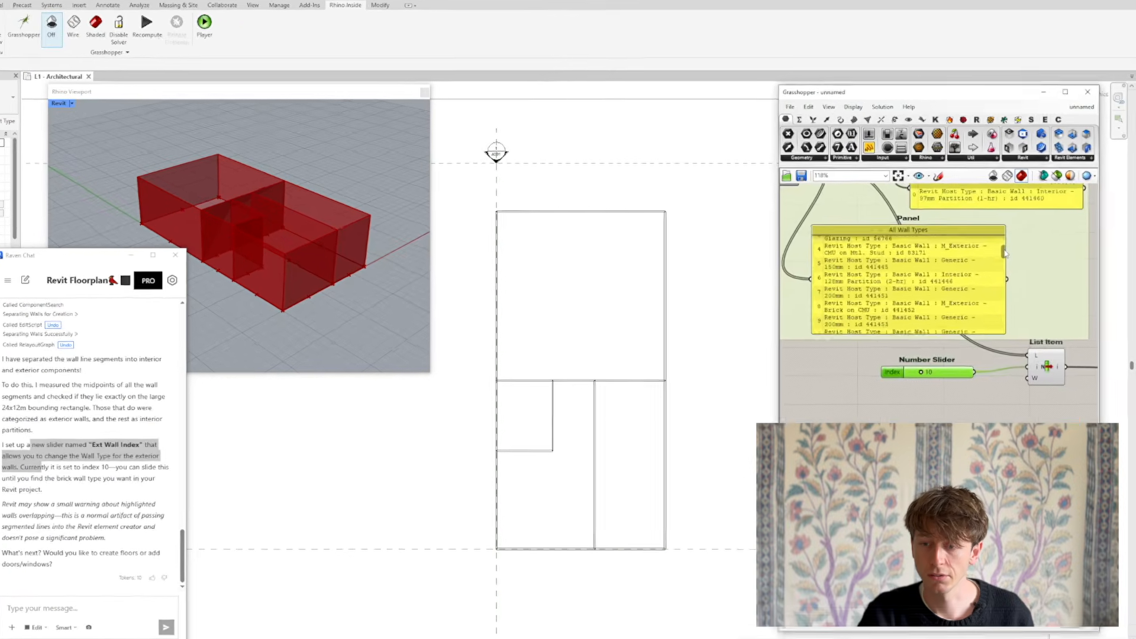
Step: Widen the All Wall Types panel and look through the list for a suitable exterior brick wall type
mouse_move(1006, 252)
mouse_down()
mouse_move(1003, 277)
mouse_move(1006, 254)
mouse_up()
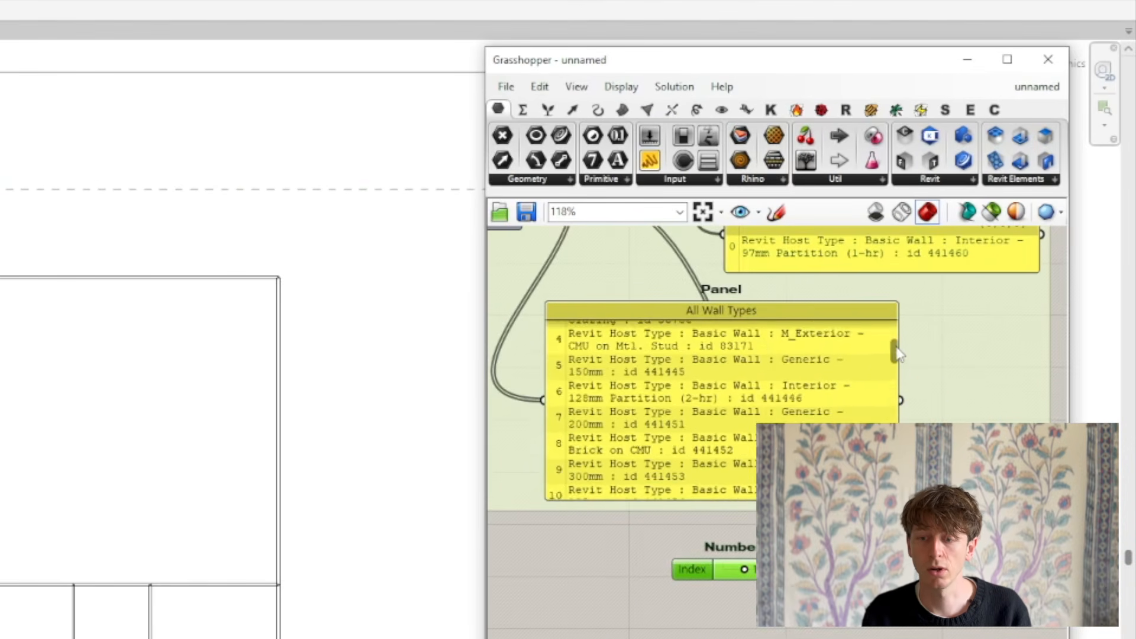
drag(895, 348, 895, 427)
drag(898, 373, 1036, 376)
right_drag(854, 381, 798, 403)
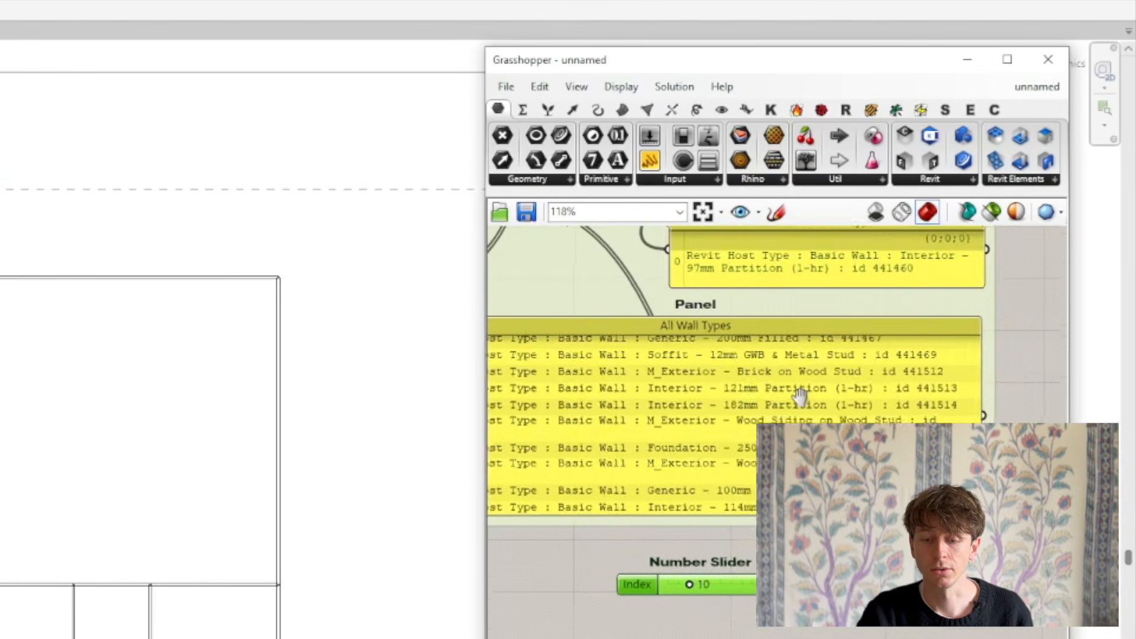
drag(975, 439, 974, 345)
right_drag(945, 368, 903, 355)
drag(941, 352, 939, 357)
drag(935, 357, 932, 379)
right_drag(603, 426, 730, 423)
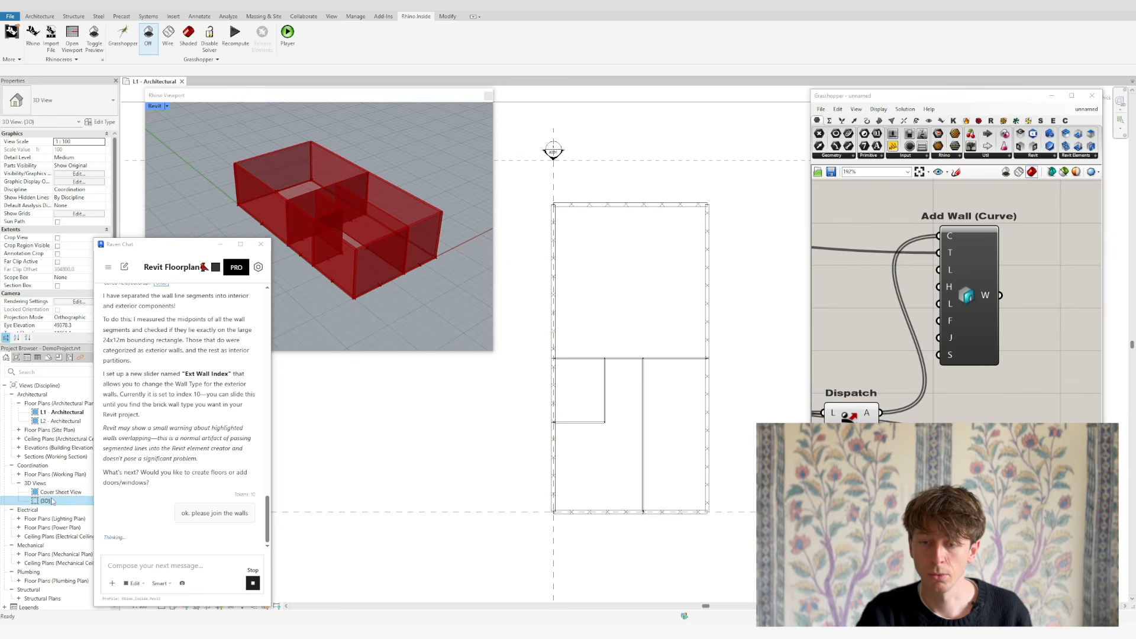
Step: Open the {3D} view and examine the generated exterior and interior walls up close
double_click(51, 501)
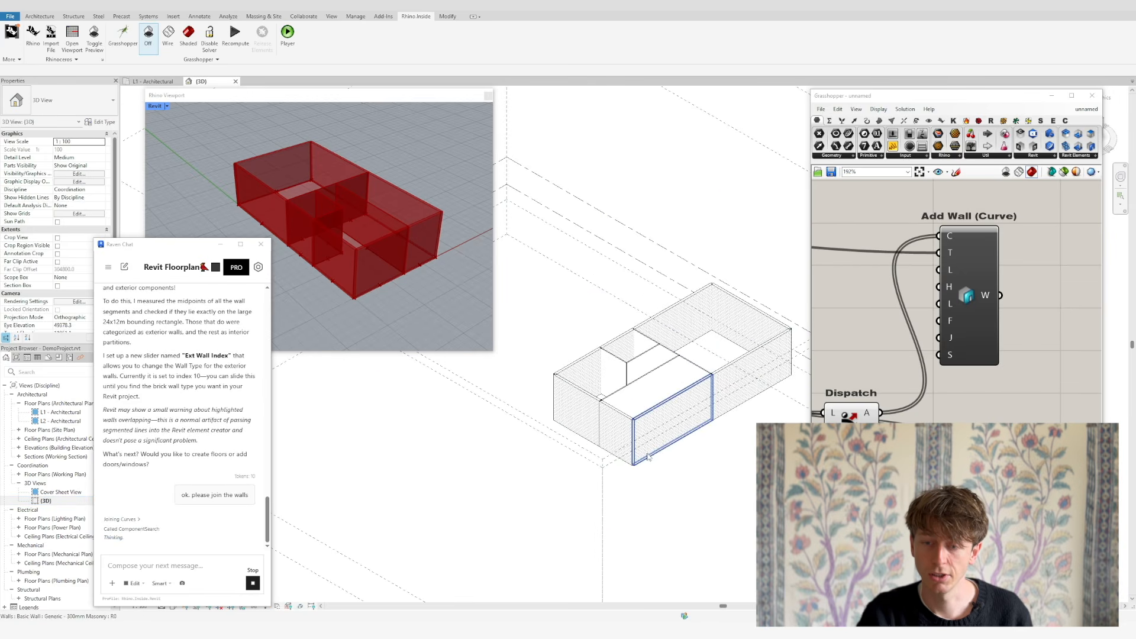
scroll(753, 385, up, 5)
scroll(666, 335, down, 3)
shift+middle_drag(667, 335, 665, 339)
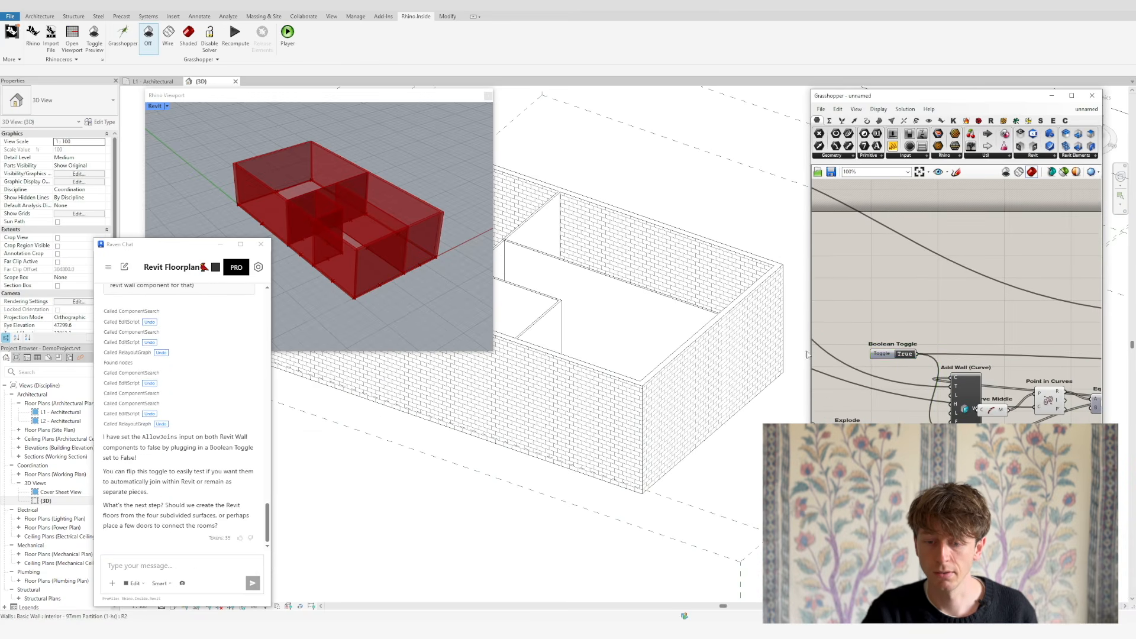
Step: Ask the chat assistant for a larger exterior door and raise the door type index slider to try another type
scroll(672, 356, down, 3)
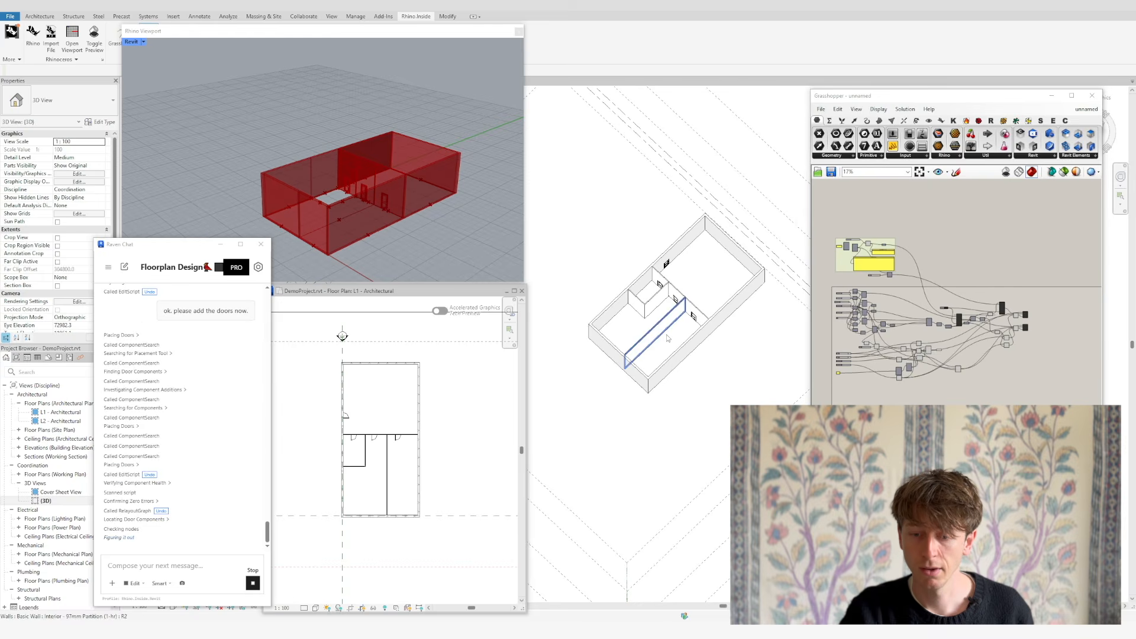
scroll(726, 355, up, 6)
middle_drag(661, 403, 562, 382)
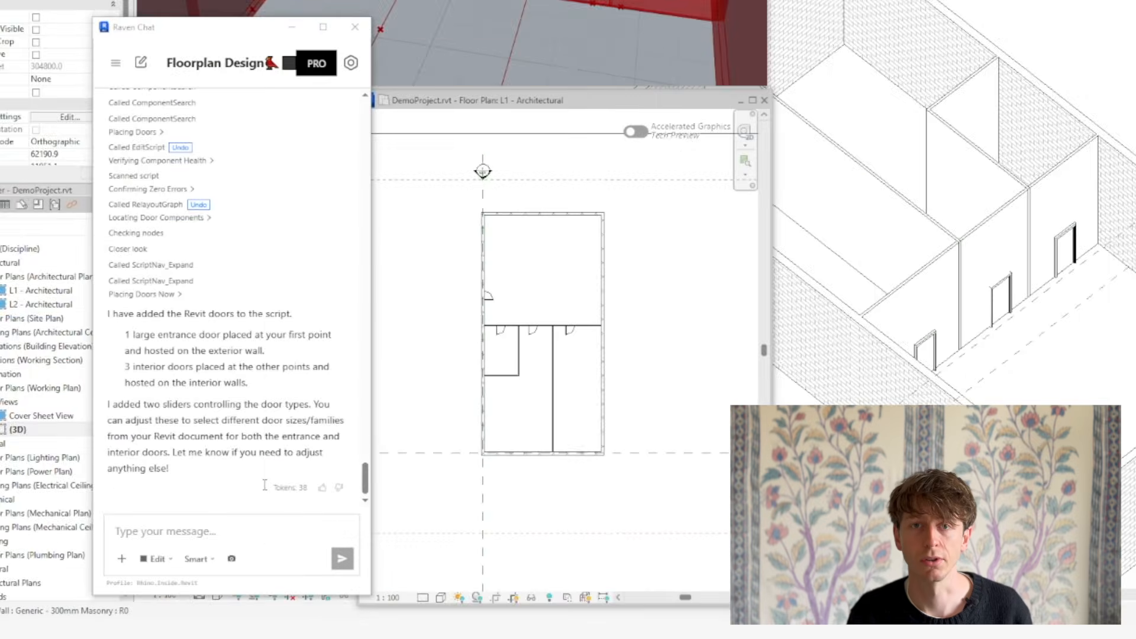
click(171, 565)
text(ok for the exterior door i would like a larg)
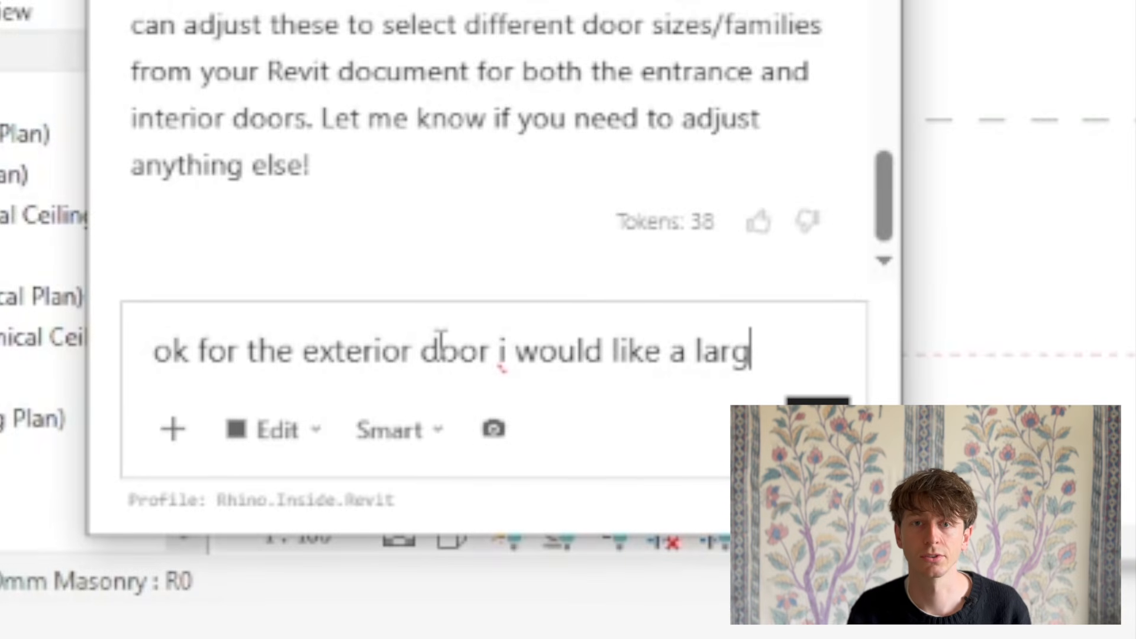
text(er one)
key(Return)
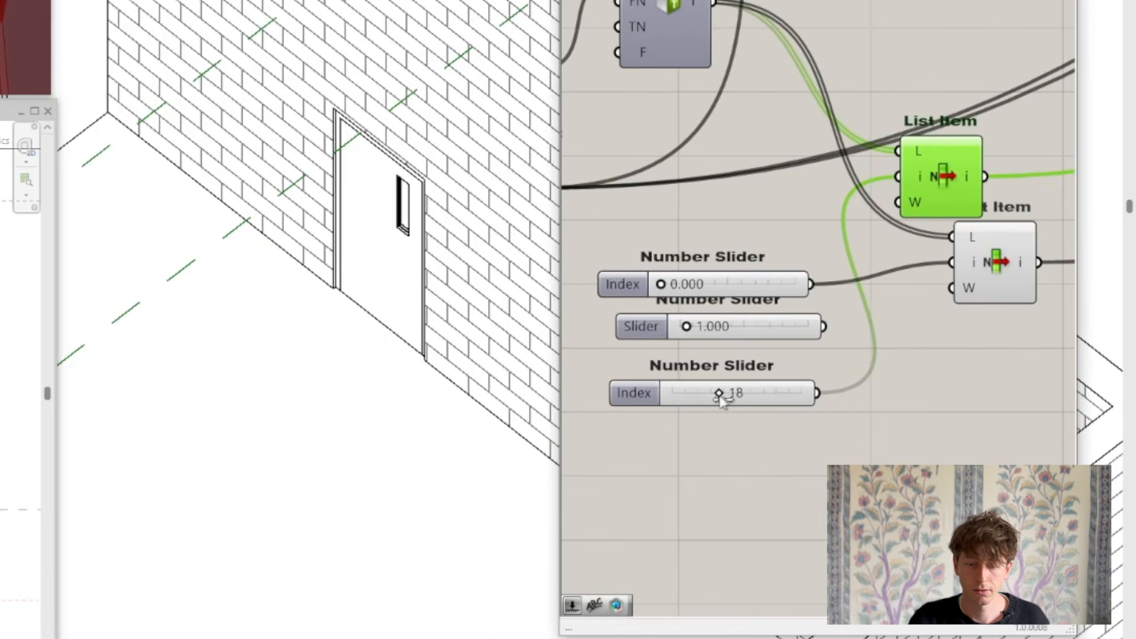
drag(741, 395, 781, 394)
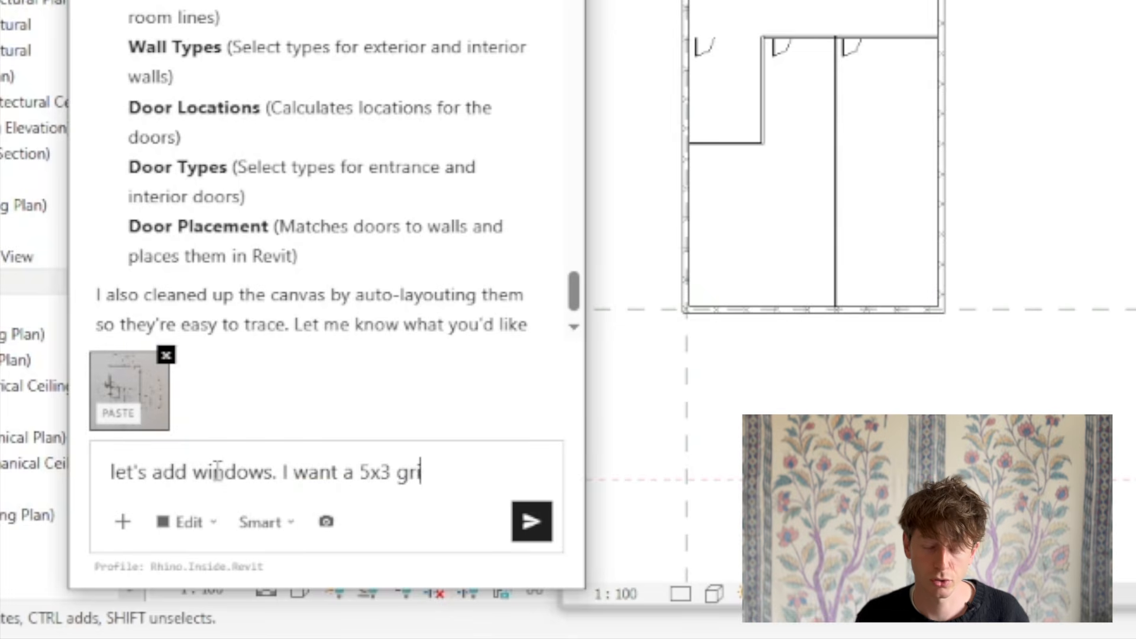
Step: Ask the chat assistant to add windows using a 5x3 grid over the facade, creating the grid in Rhino
text(facade. create the grid in rhino)
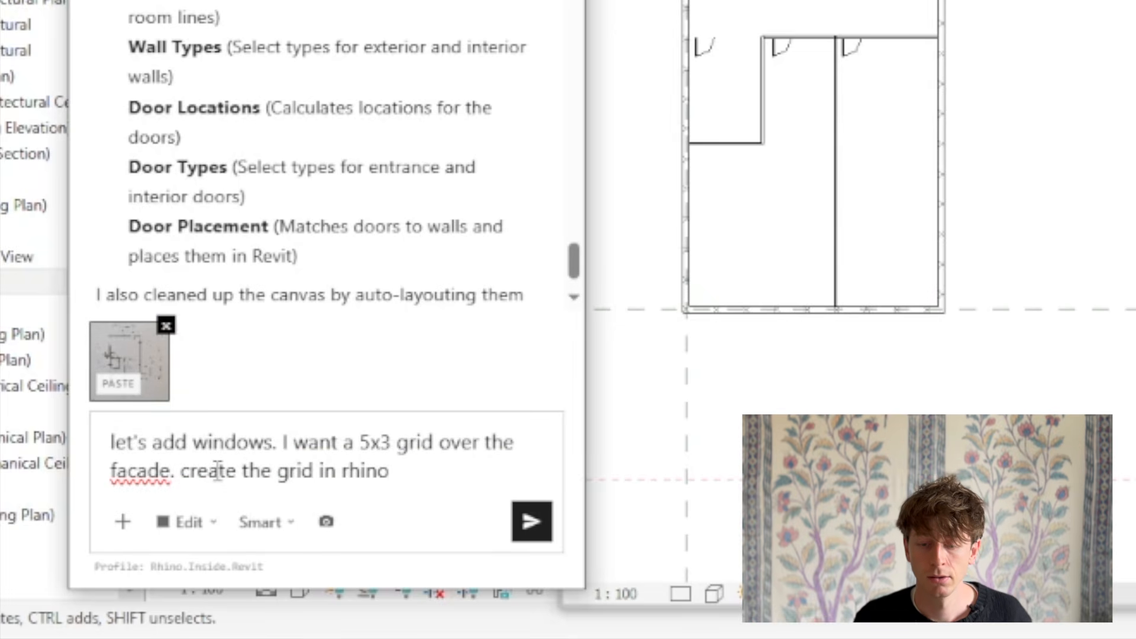
key(Return)
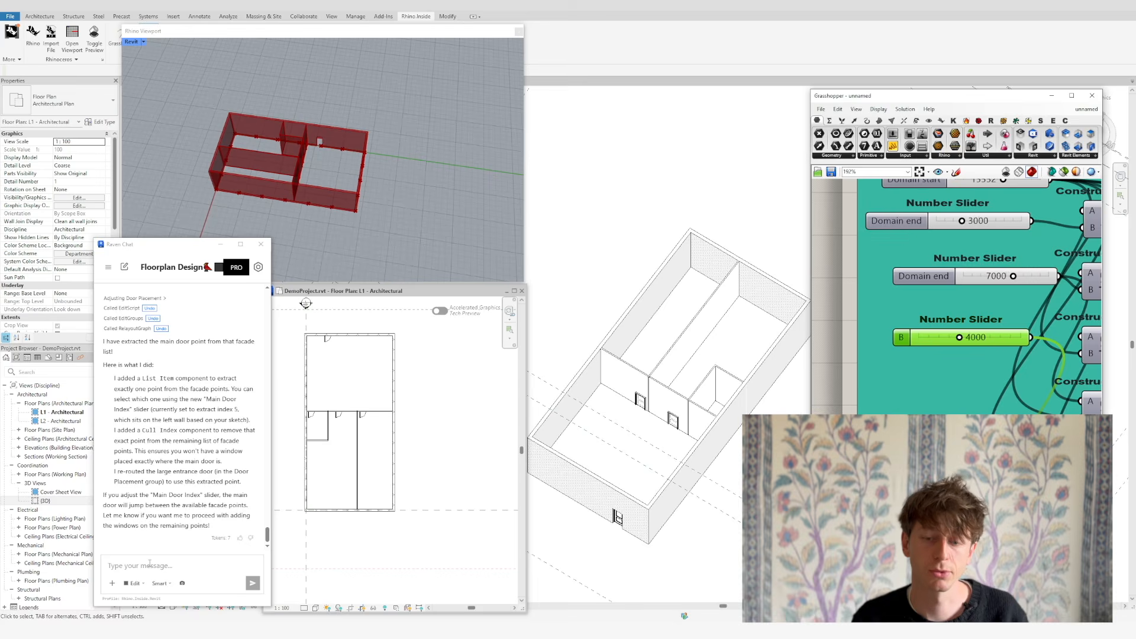
Step: Inspect the facade point components with only selected geometry previewed, and draft the reply "ok but the point is not the right one"
scroll(923, 284, down, 8)
scroll(971, 267, up, 5)
right_drag(1000, 255, 950, 318)
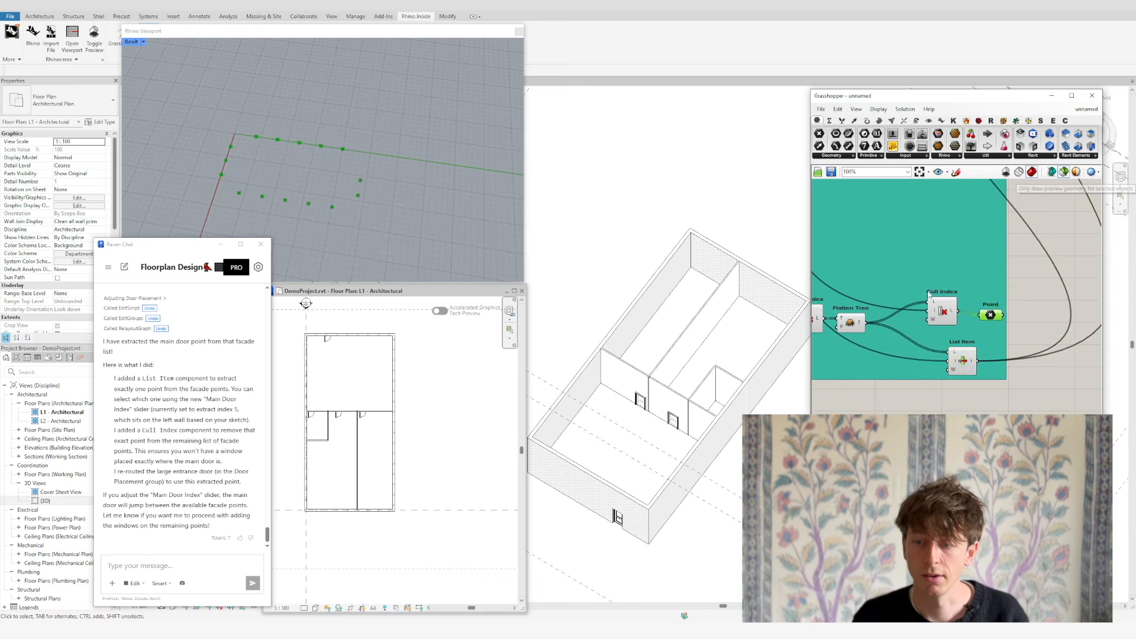
click(962, 361)
scroll(355, 166, up, 4)
right_drag(461, 171, 369, 176)
click(144, 567)
scroll(946, 295, down, 3)
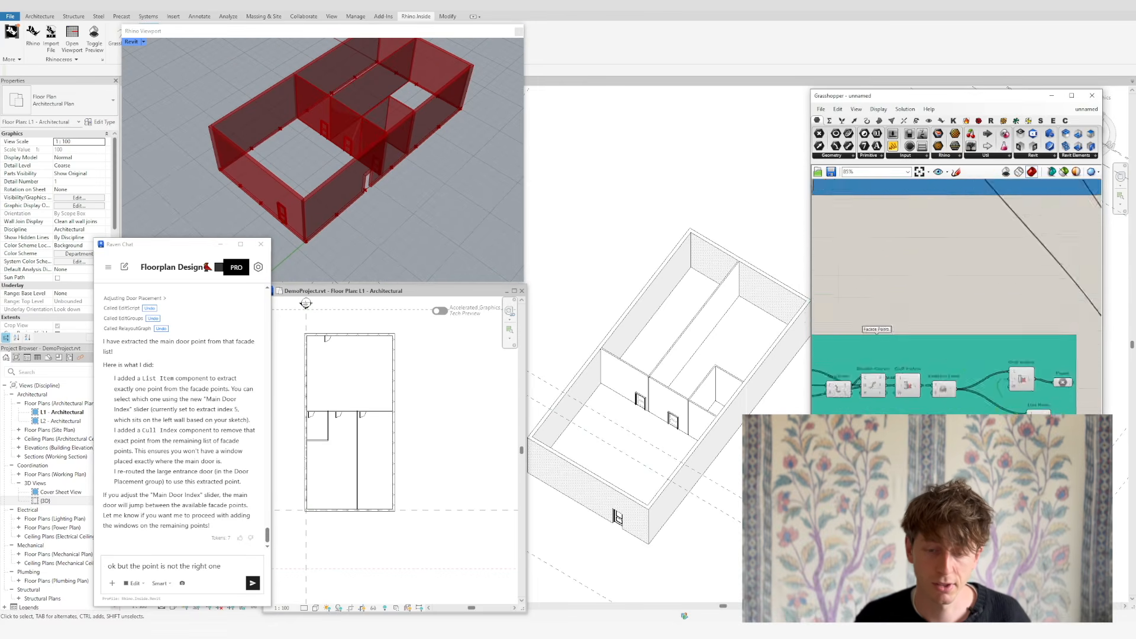
Step: Move the main door to a facade point on the long exterior wall and select the List Item in the door placement group
scroll(946, 332, up, 4)
right_drag(464, 219, 379, 198)
right_drag(1047, 242, 942, 383)
right_drag(1009, 260, 941, 361)
click(943, 348)
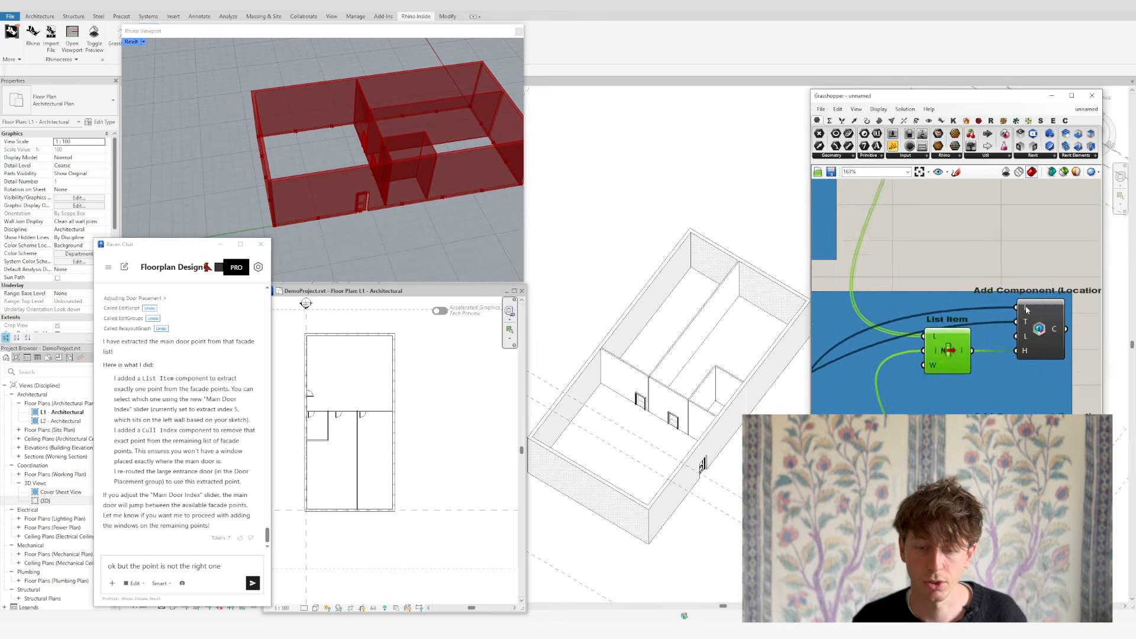
Step: Delete the selected item near the door placement components and check the doors in the preview
right_drag(1047, 295, 875, 299)
click(993, 296)
key(Delete)
scroll(367, 154, down, 3)
right_drag(355, 177, 408, 181)
scroll(378, 379, up, 3)
scroll(408, 249, up, 3)
scroll(953, 308, down, 6)
right_drag(923, 332, 1018, 332)
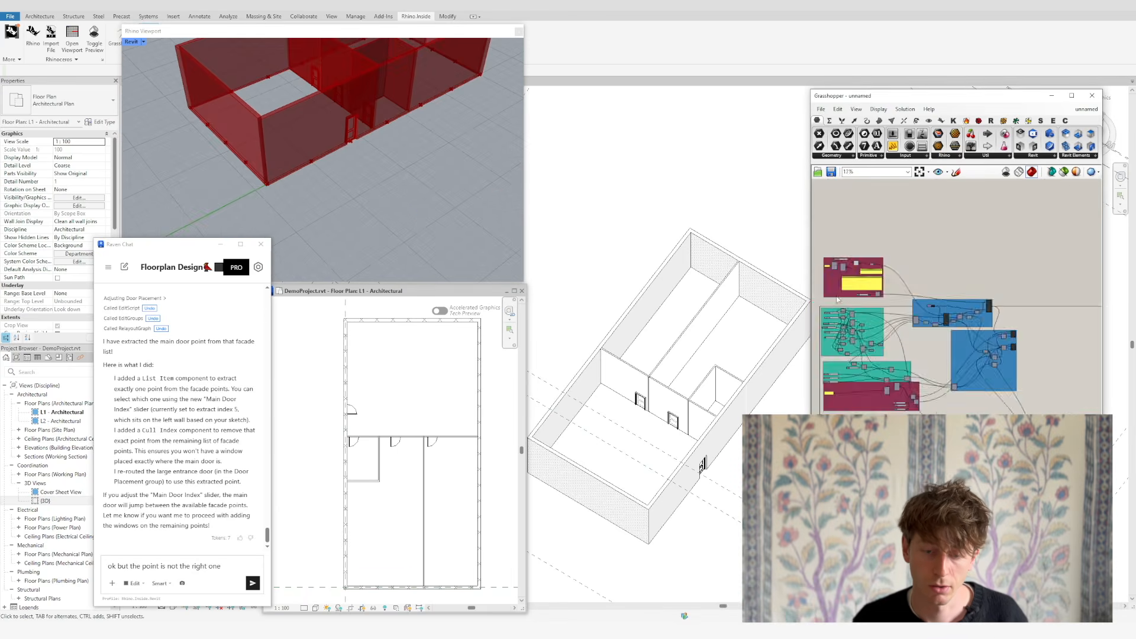
Step: Adjust the room definition's number sliders to change the floorplan's overall size and partition positions
scroll(858, 320, up, 7)
drag(913, 300, 905, 299)
drag(894, 355, 890, 355)
right_drag(893, 385, 934, 357)
drag(940, 407, 927, 401)
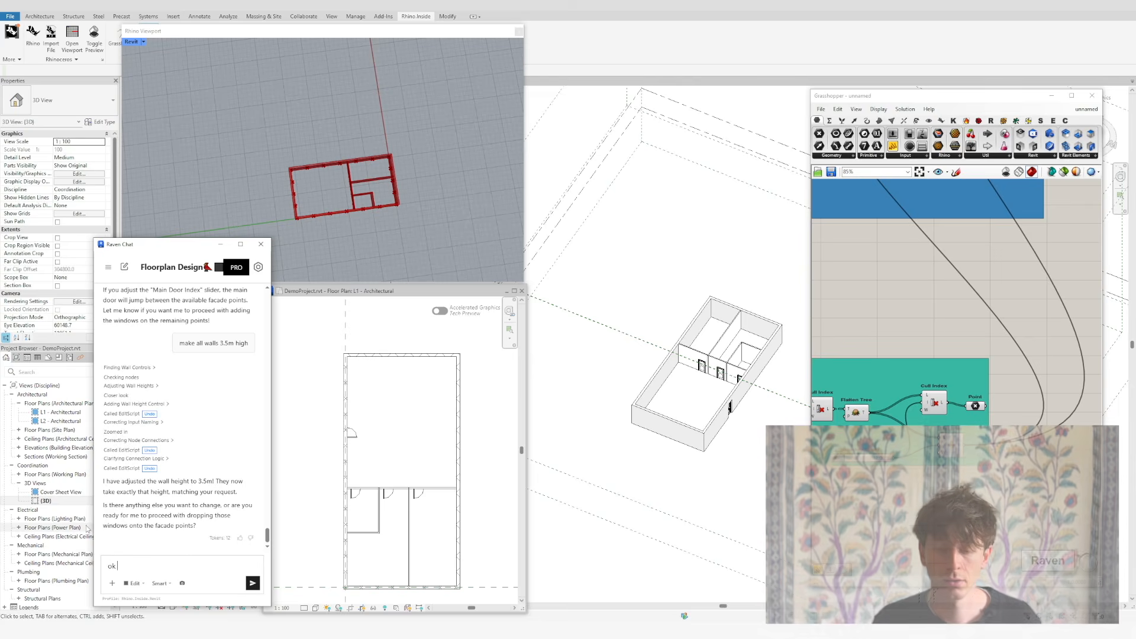
Step: Send the message "ok - let's add windows now" to the chat assistant
text(t's add windows )
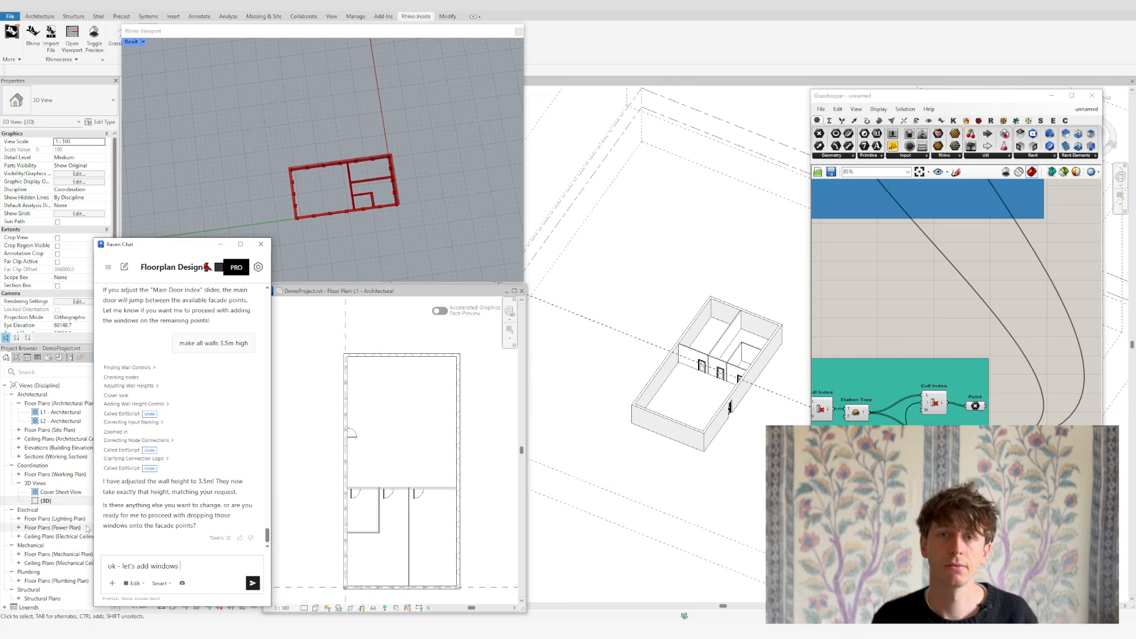
text(now)
key(Return)
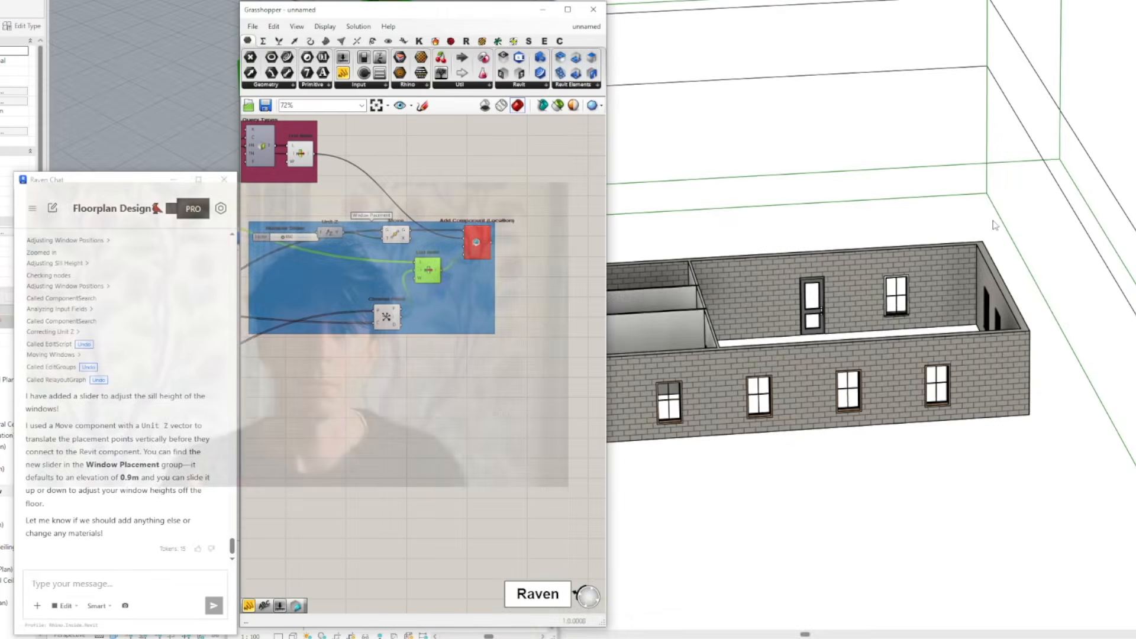
Step: Orbit around the shaded 3D building and examine its windows, entrance door and brick walls from several sides
shift+middle_drag(816, 278, 1022, 248)
shift+middle_drag(1094, 271, 861, 310)
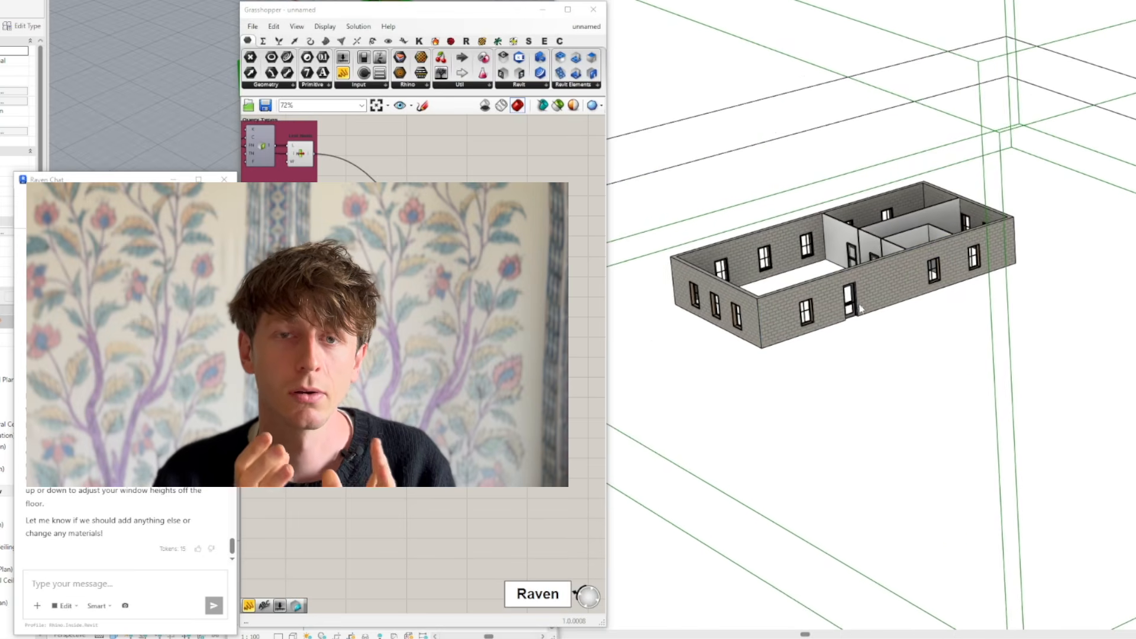
scroll(860, 310, up, 5)
scroll(1050, 436, up, 4)
middle_drag(1026, 432, 1071, 463)
shift+middle_drag(1131, 488, 1122, 446)
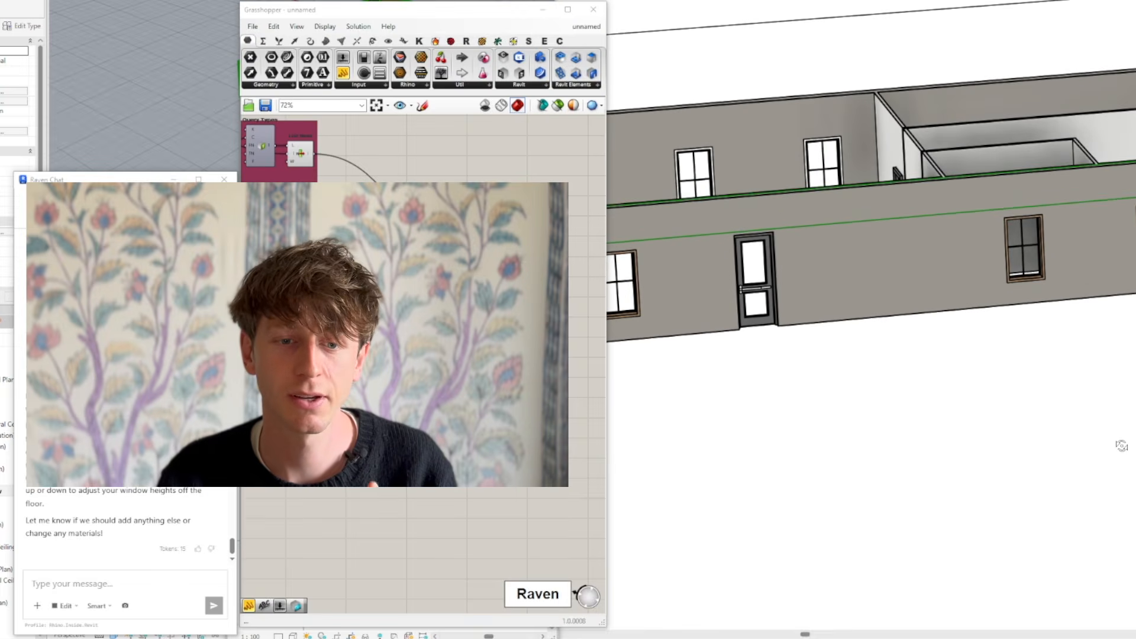
scroll(1122, 446, down, 5)
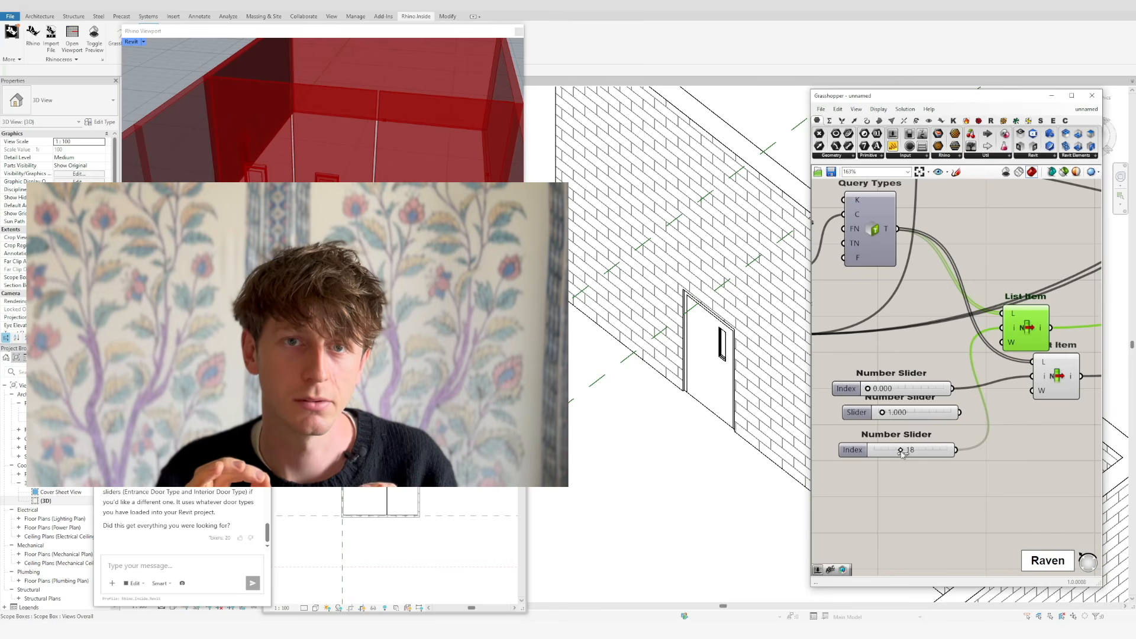
Step: Raise the entrance door type index slider to switch to another door type
drag(914, 452, 916, 452)
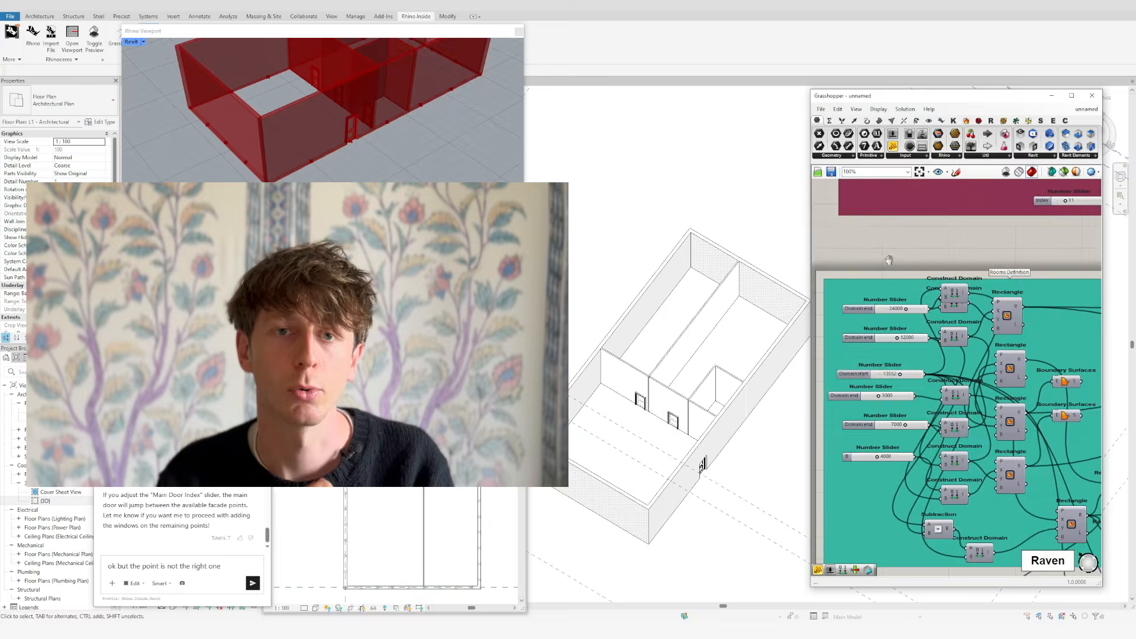
Step: Resize the floorplan with domain ends of 20868 and 10121, set the domain start to 9417, and adjust the remaining room sliders
scroll(936, 400, up, 2)
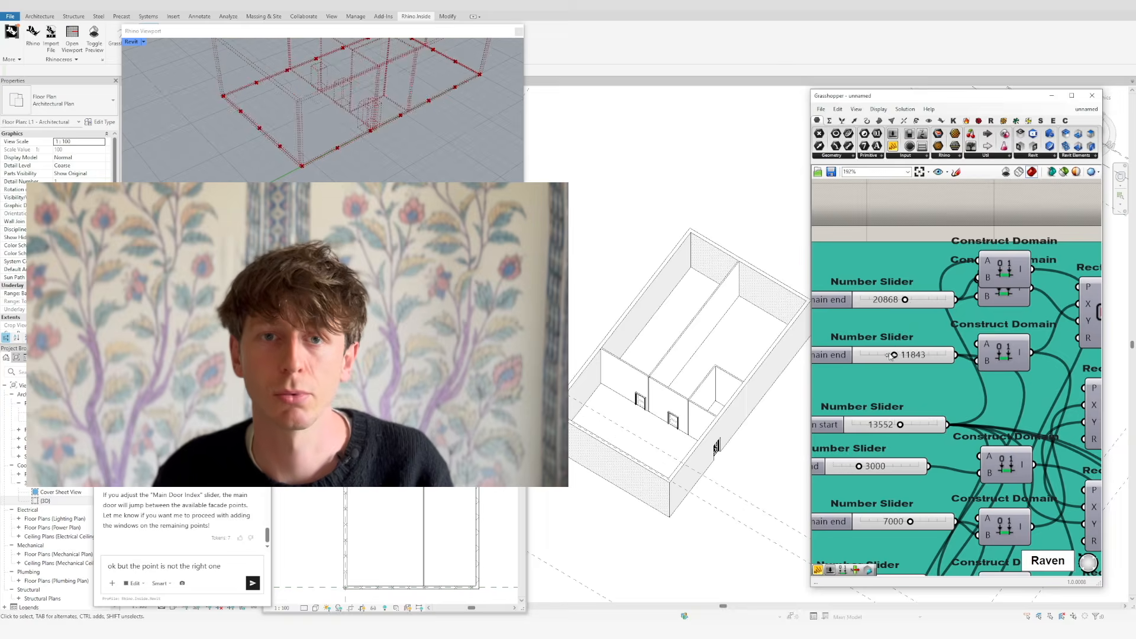
drag(936, 400, 929, 400)
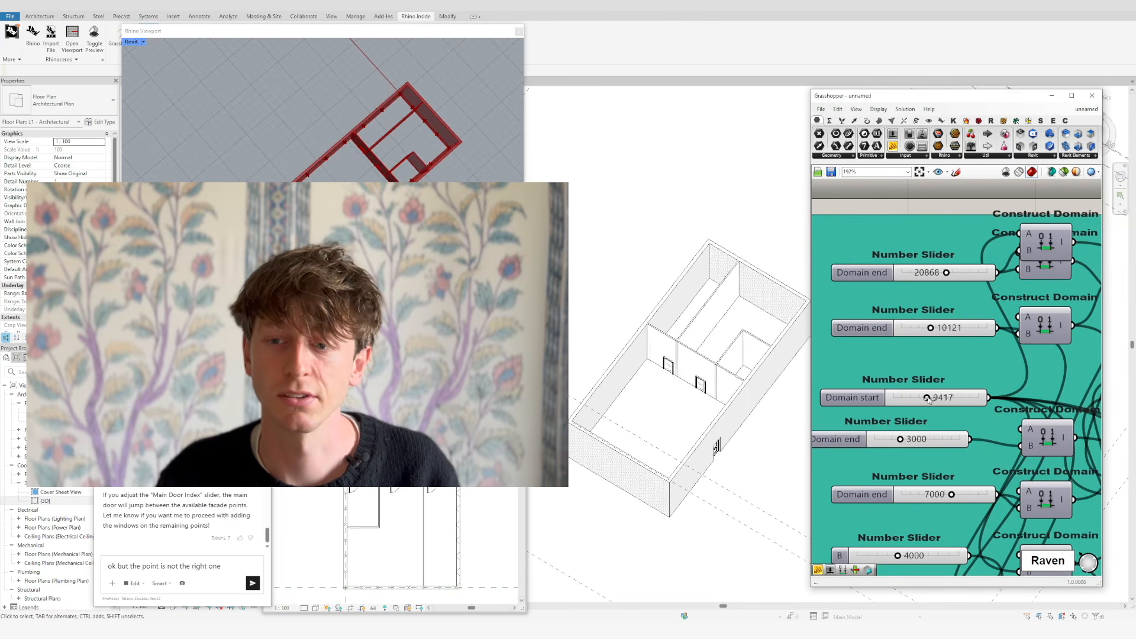
drag(906, 442, 901, 441)
right_drag(952, 496, 962, 433)
drag(961, 433, 930, 427)
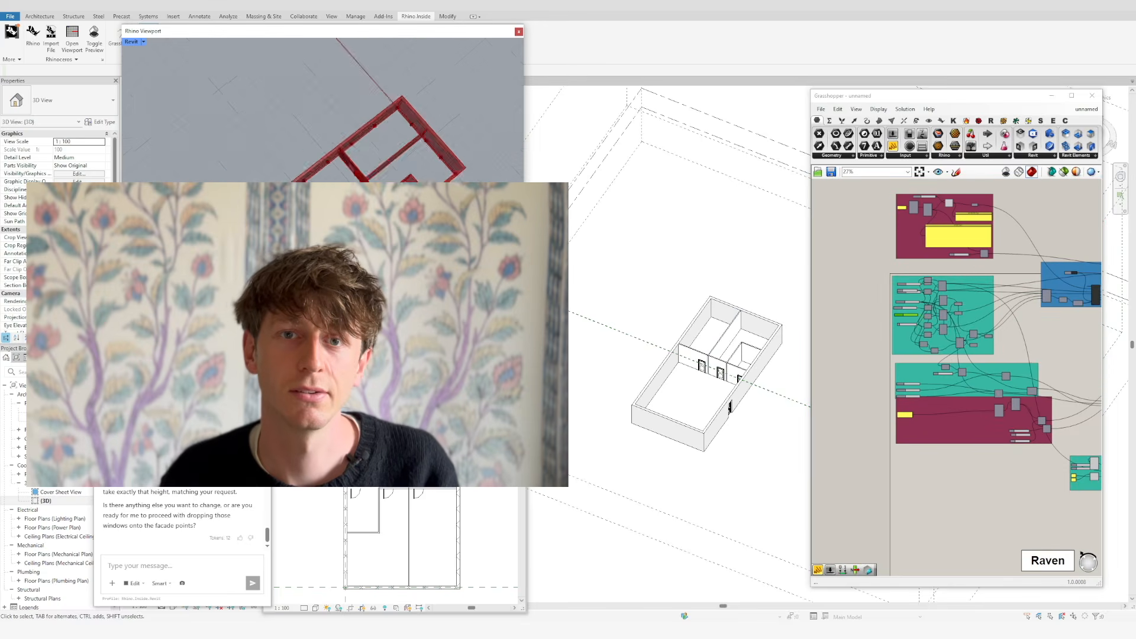
Step: Inspect the door placement and facade point groups, and begin a chat message with "for the grid -"
scroll(923, 388, down, 7)
scroll(929, 216, up, 7)
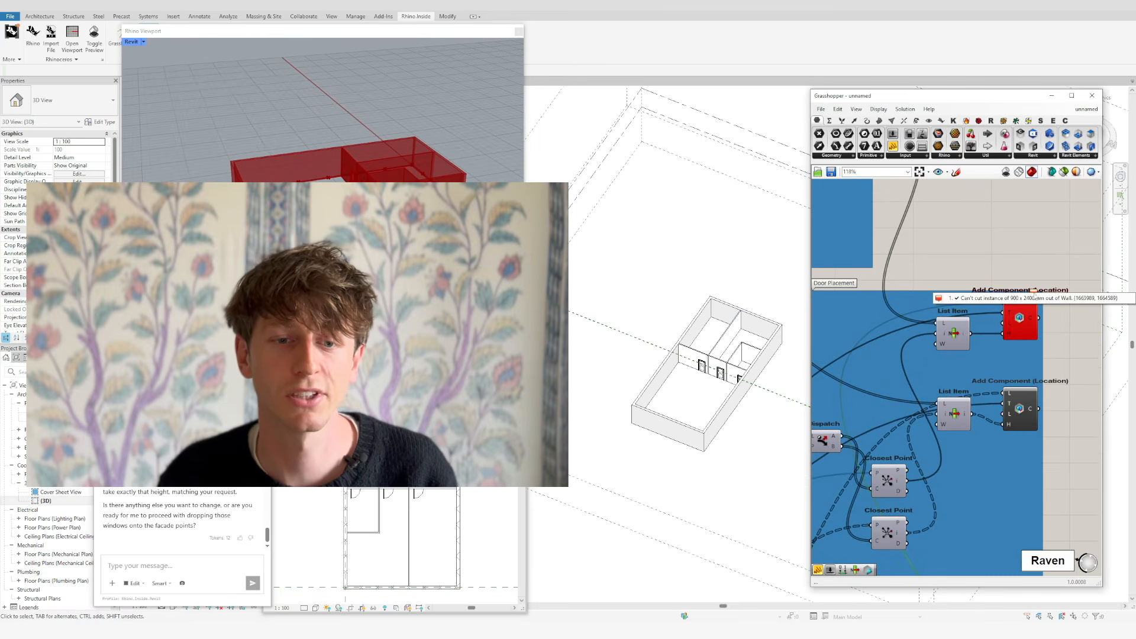
scroll(1019, 255, down, 4)
right_drag(887, 338, 914, 281)
click(192, 558)
text(for the grid -)
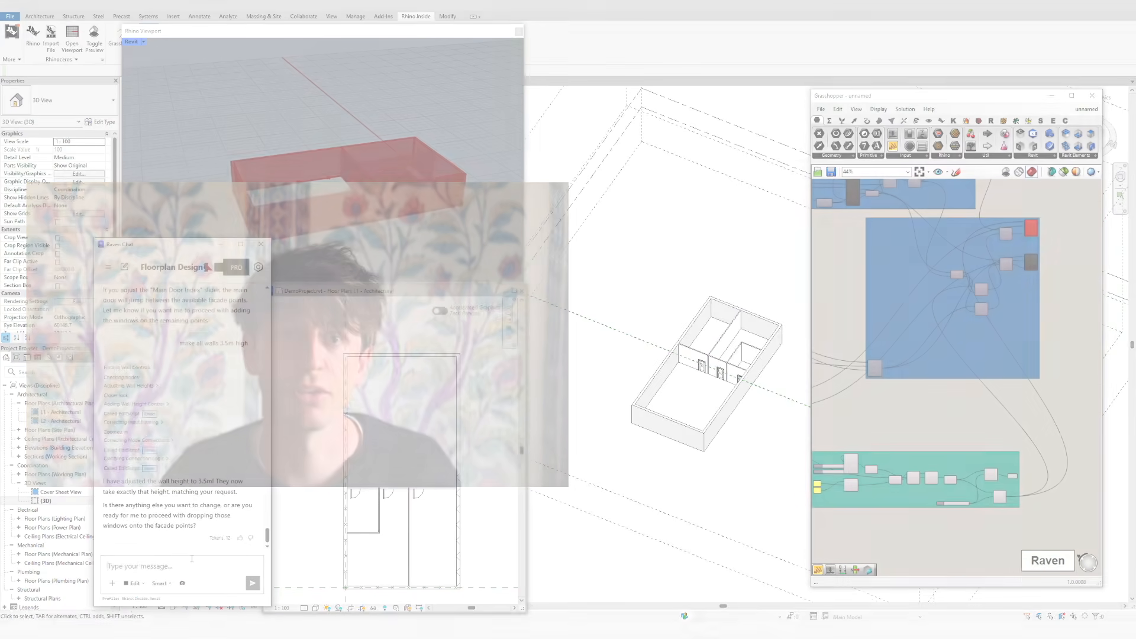